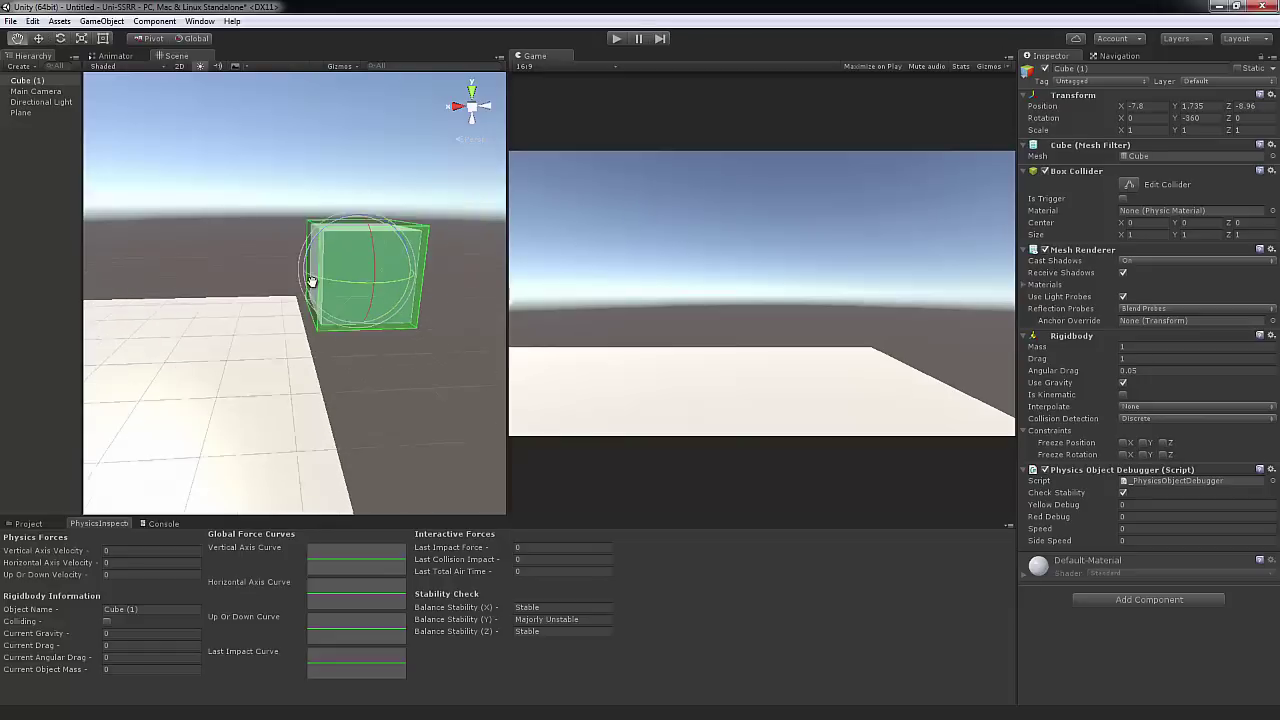
# Delete the old Cube (1) and Plane from the scene
pyautogui.press('Delete')
pyautogui.click(228, 371)
pyautogui.press('Delete')
pyautogui.keyDown('alt'); pyautogui.moveTo(228, 303); pyautogui.dragTo(296, 249); pyautogui.keyUp('alt')
pyautogui.keyDown('alt'); pyautogui.moveTo(231, 331); pyautogui.dragTo(85, 102); pyautogui.keyUp('alt')
# Create a new 3D Plane and lower it to Y 0.4
pyautogui.click(102, 21)
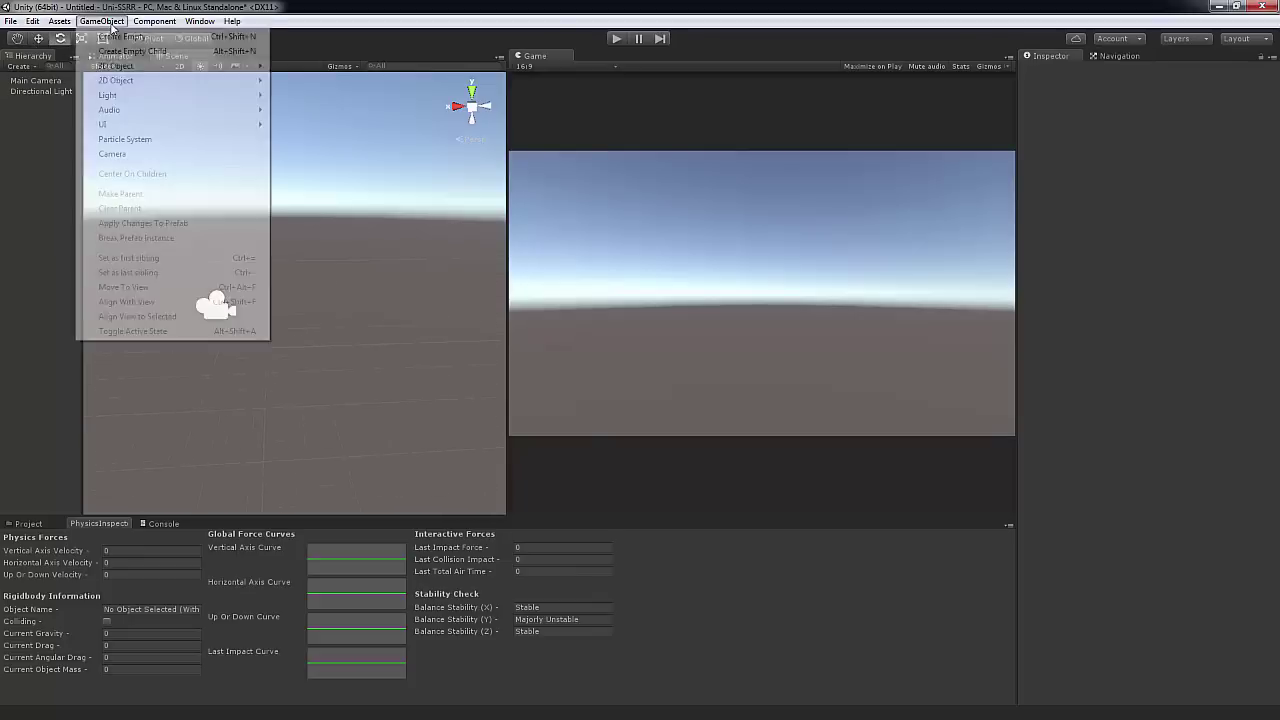
pyautogui.moveTo(248, 67)
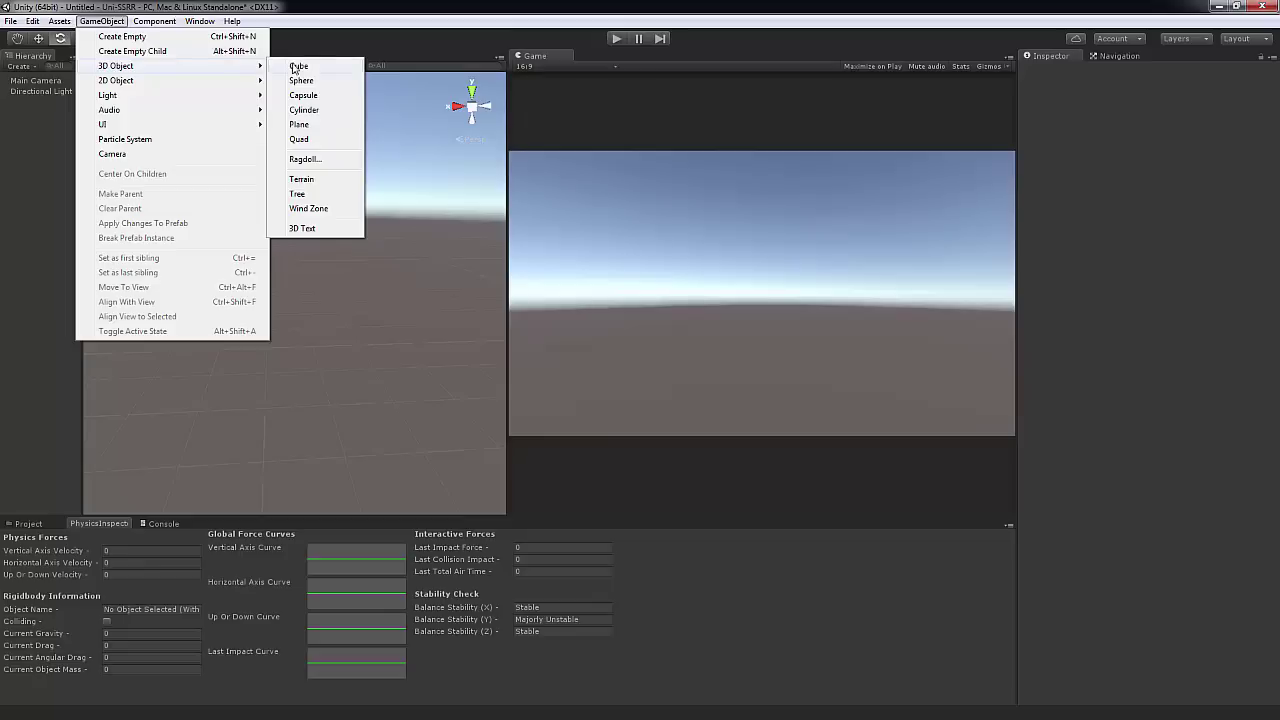
pyautogui.click(300, 124)
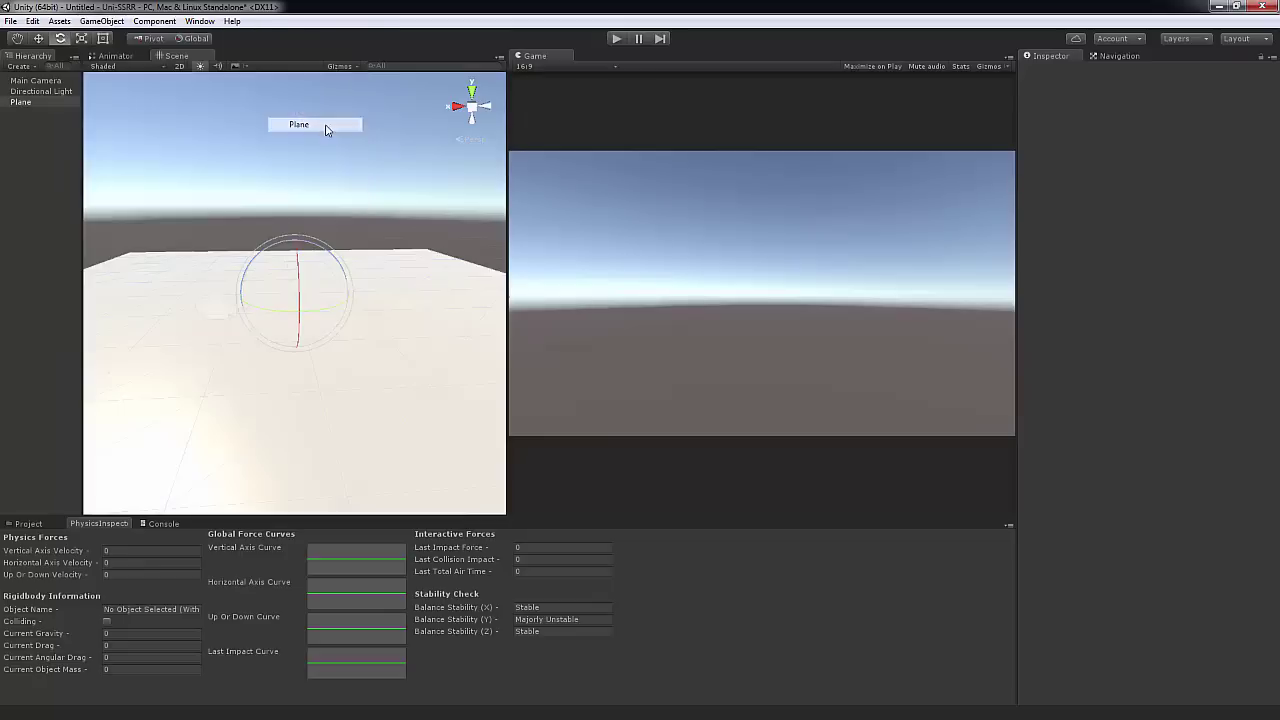
pyautogui.click(38, 38)
pyautogui.moveTo(284, 236); pyautogui.dragTo(295, 297)
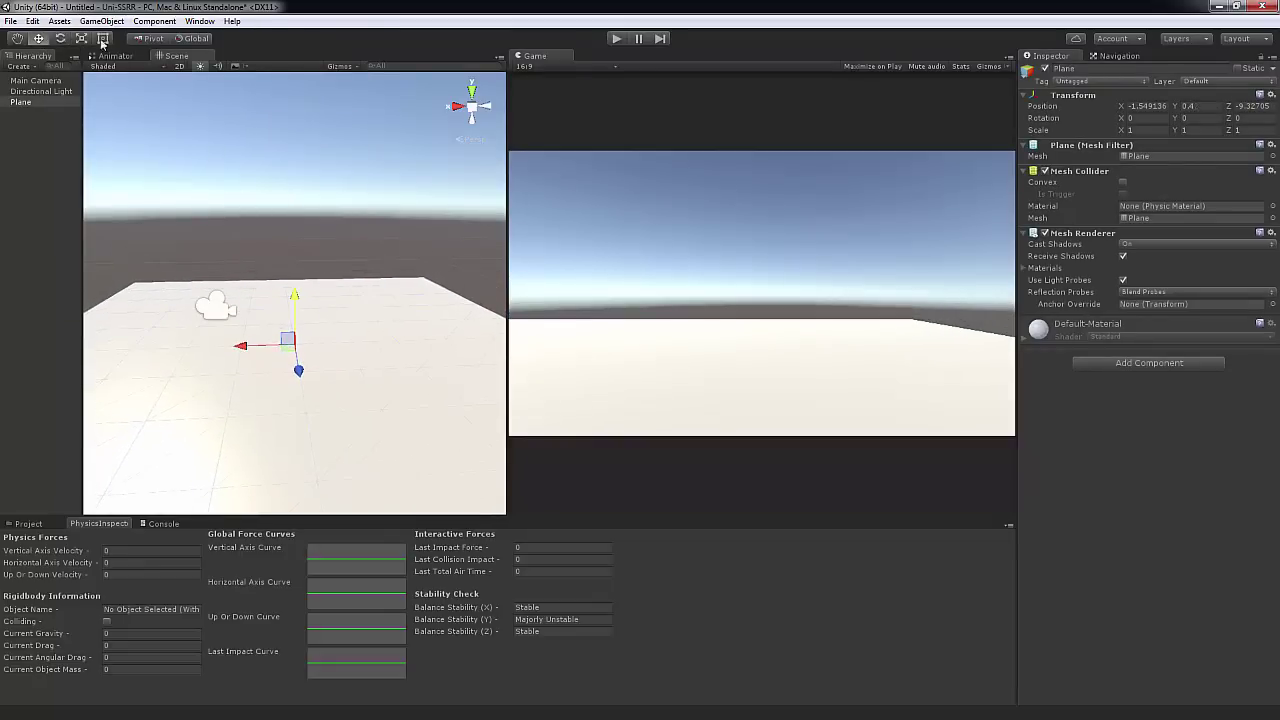
# Create a new 3D Cube and raise it to Y 2.64 above the plane
pyautogui.click(102, 21)
pyautogui.moveTo(150, 66)
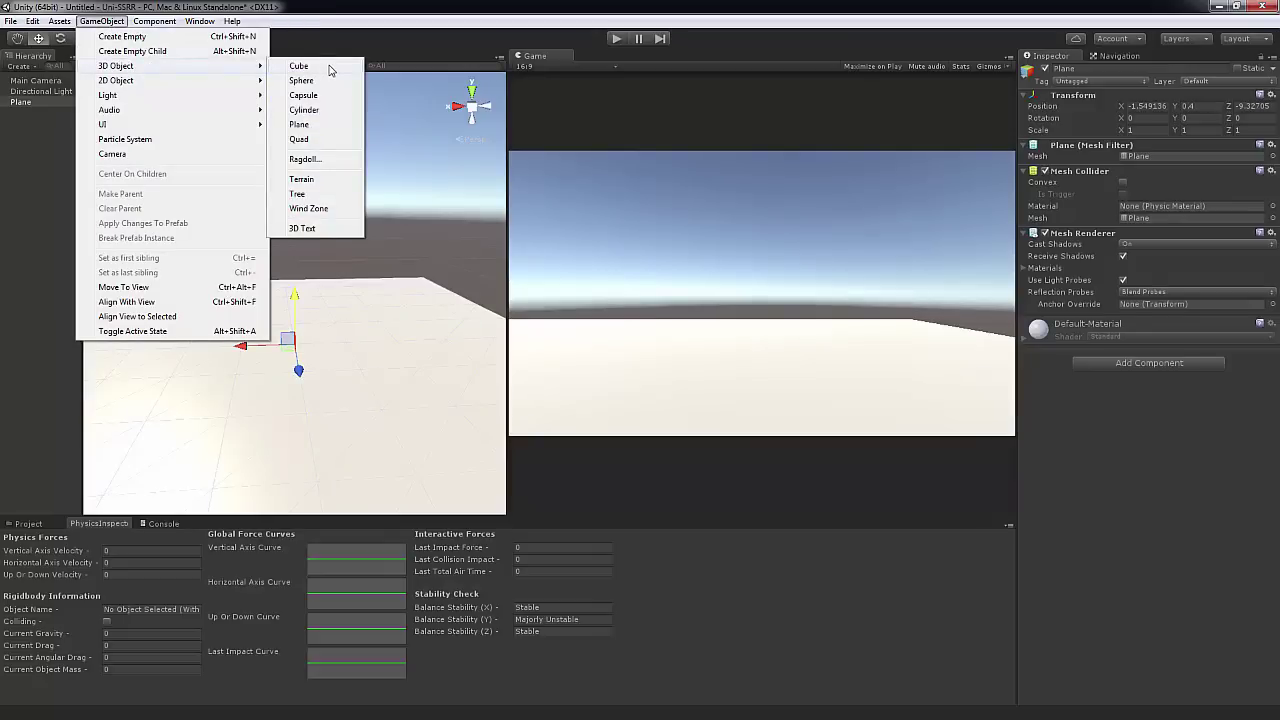
pyautogui.click(299, 66)
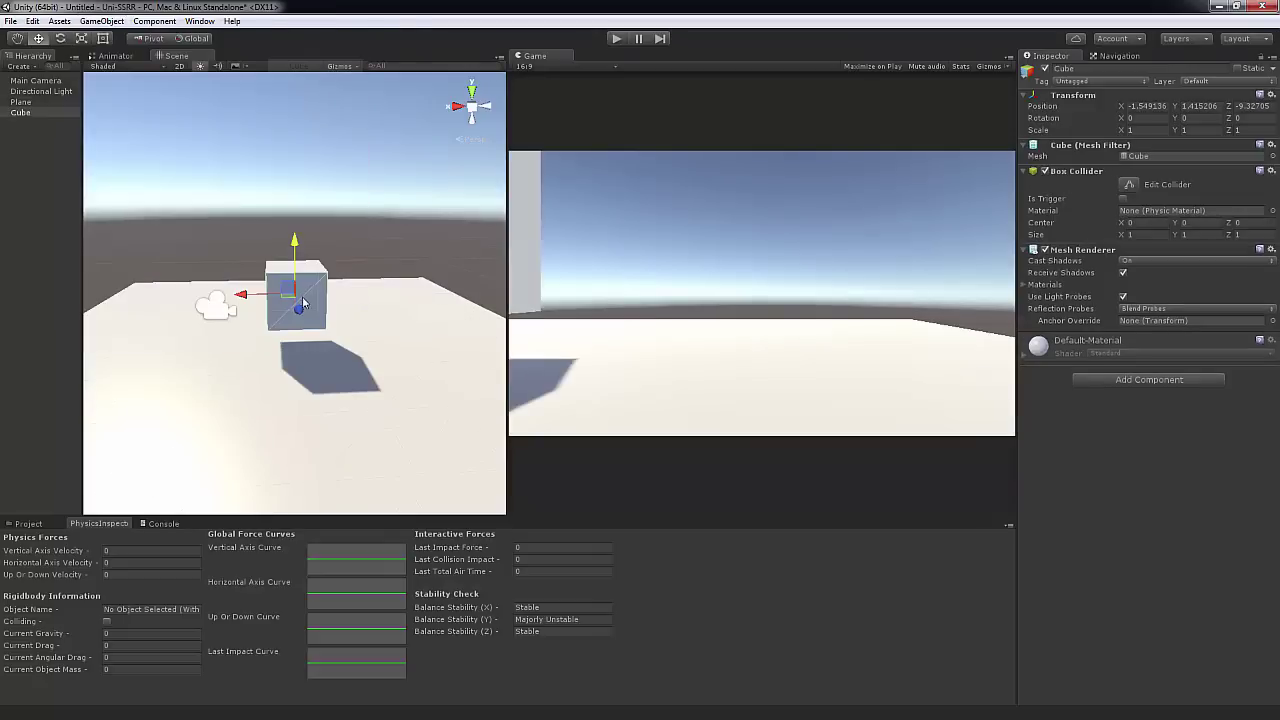
pyautogui.moveTo(295, 251); pyautogui.dragTo(297, 182)
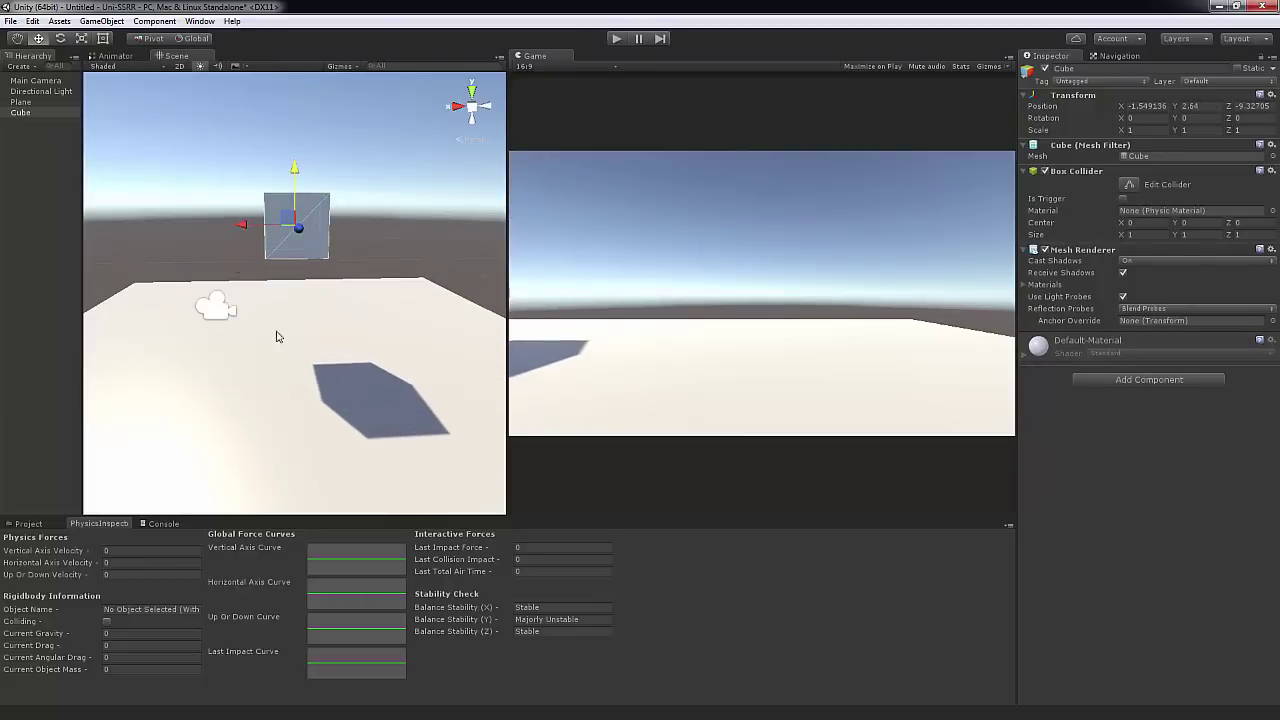
# Close the Physics Inspector panel tab
pyautogui.rightClick(100, 523)
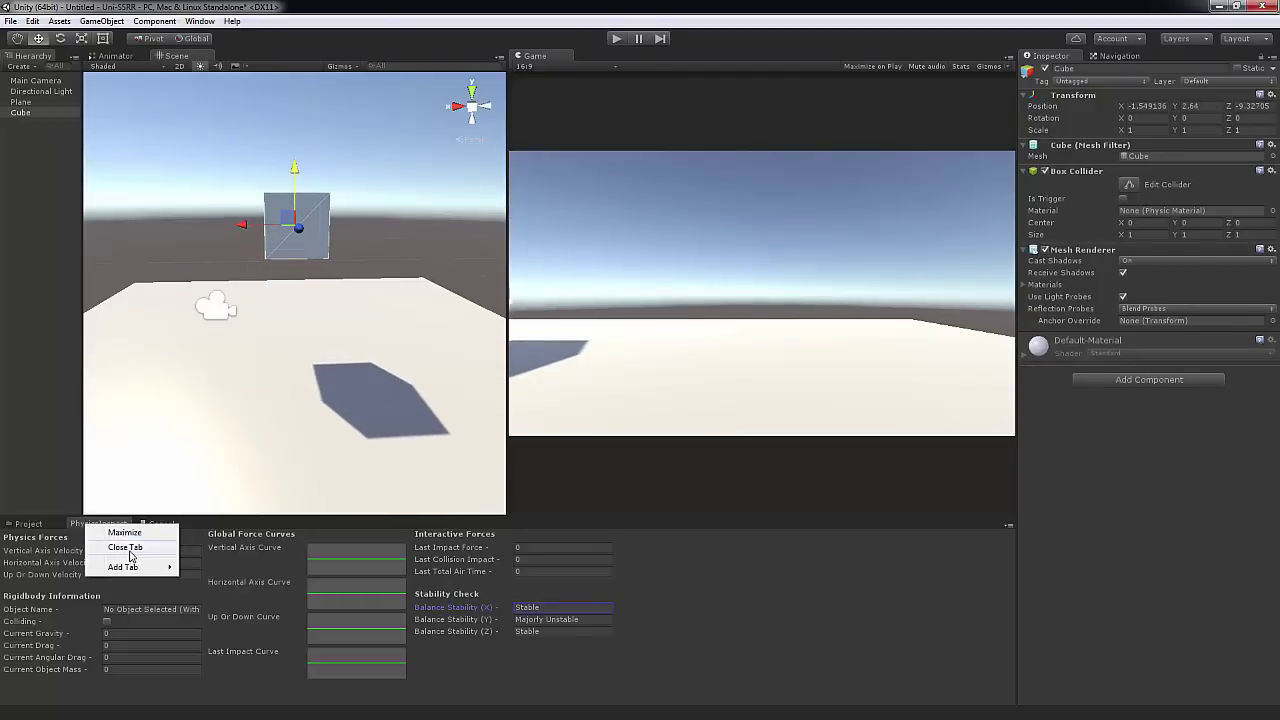
pyautogui.click(126, 548)
pyautogui.click(212, 205)
pyautogui.moveTo(223, 251); pyautogui.dragTo(232, 291, button='middle')
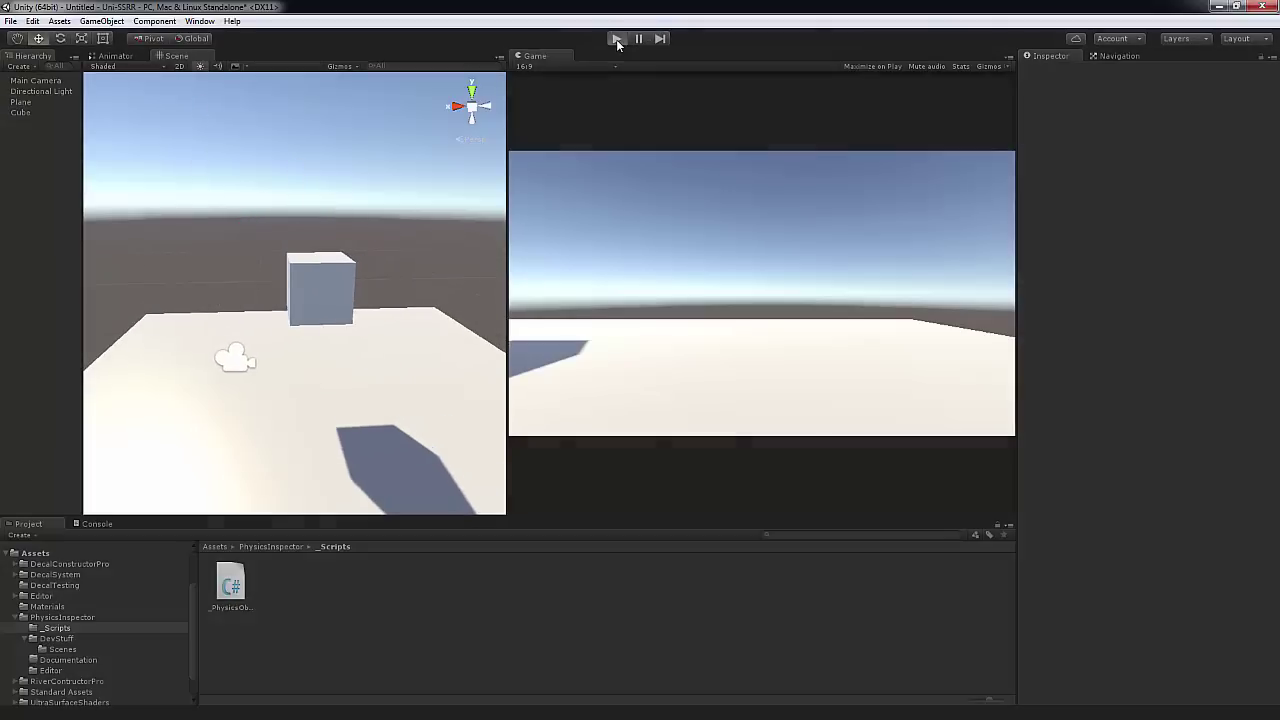
# Test-run the scene briefly in Play mode, then bring up the Window menu
pyautogui.click(616, 39)
pyautogui.click(288, 310)
pyautogui.keyDown('alt'); pyautogui.moveTo(288, 310); pyautogui.dragTo(380, 283); pyautogui.keyUp('alt')
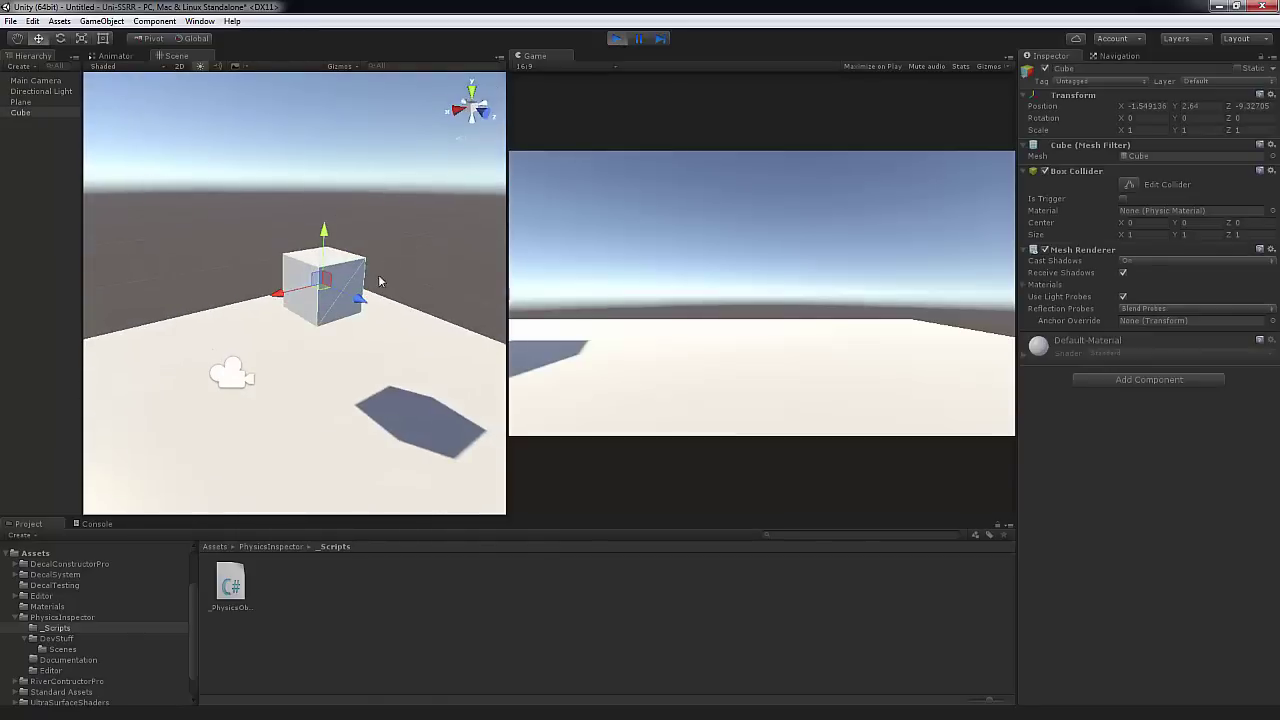
pyautogui.click(616, 39)
pyautogui.click(201, 21)
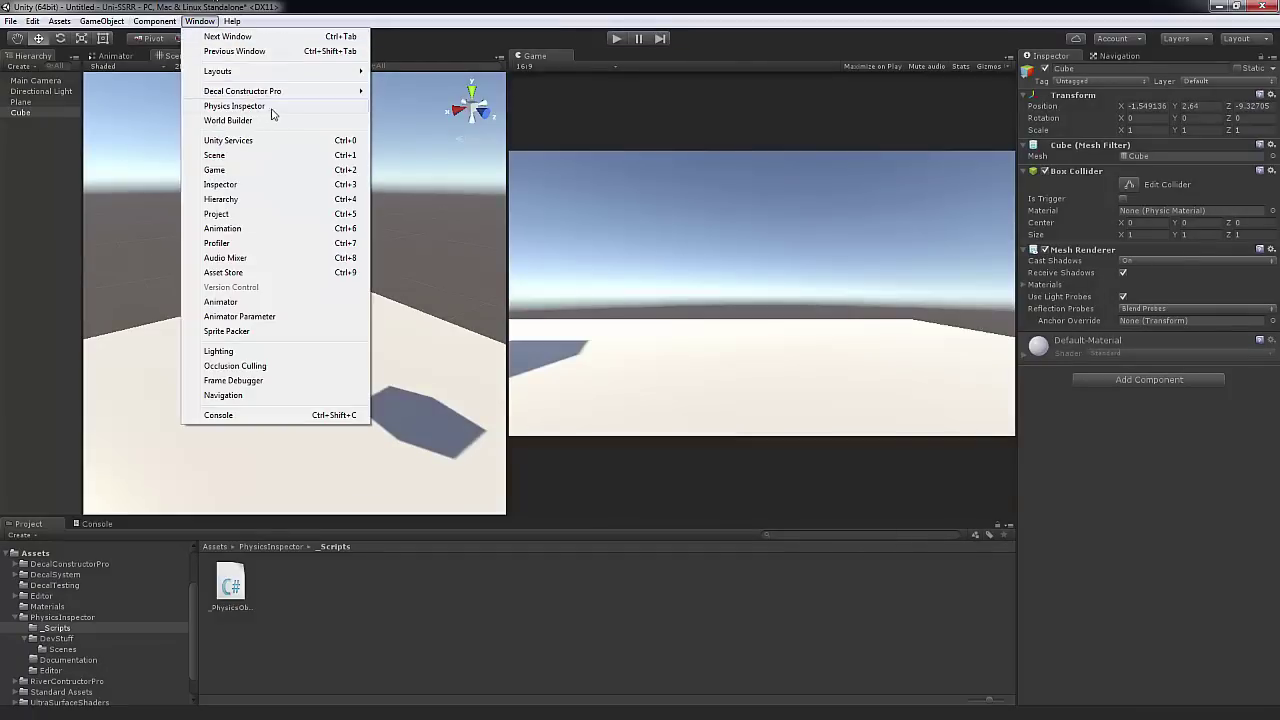
# Reopen the Physics Inspector window and dock it next to the Project and Console tabs
pyautogui.click(235, 106)
pyautogui.moveTo(402, 372); pyautogui.dragTo(302, 267)
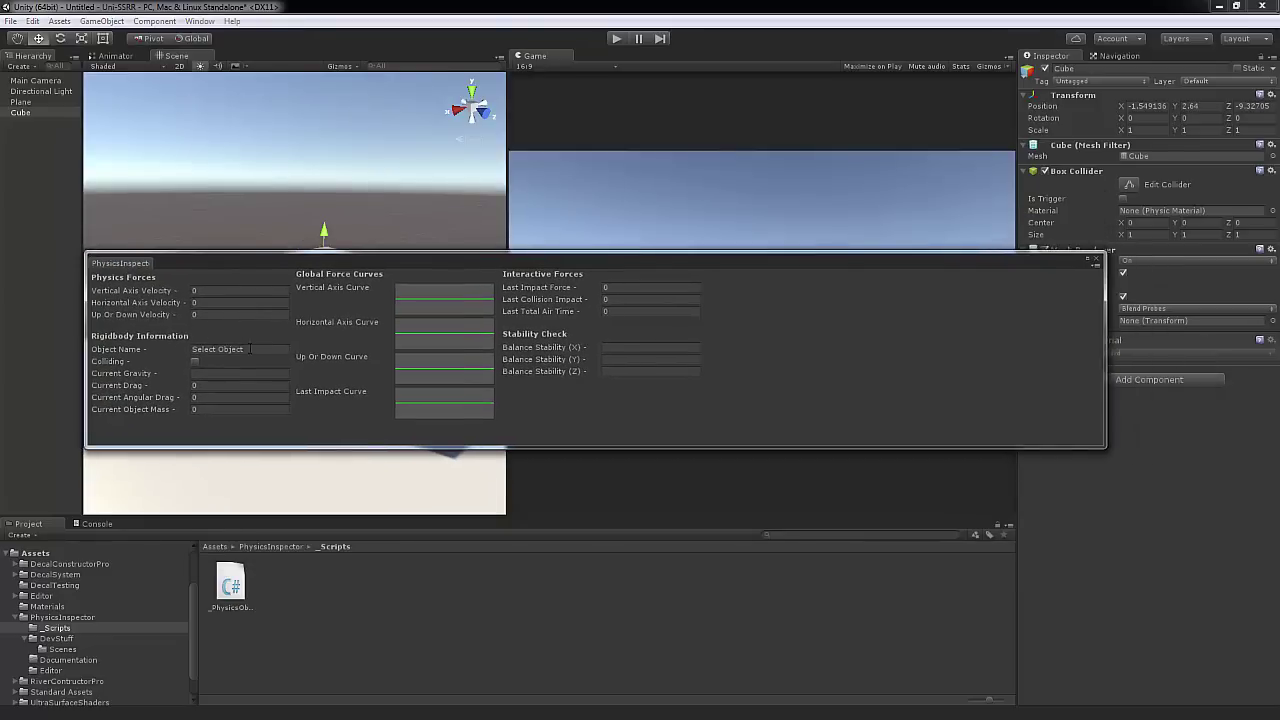
pyautogui.moveTo(179, 262); pyautogui.dragTo(325, 200)
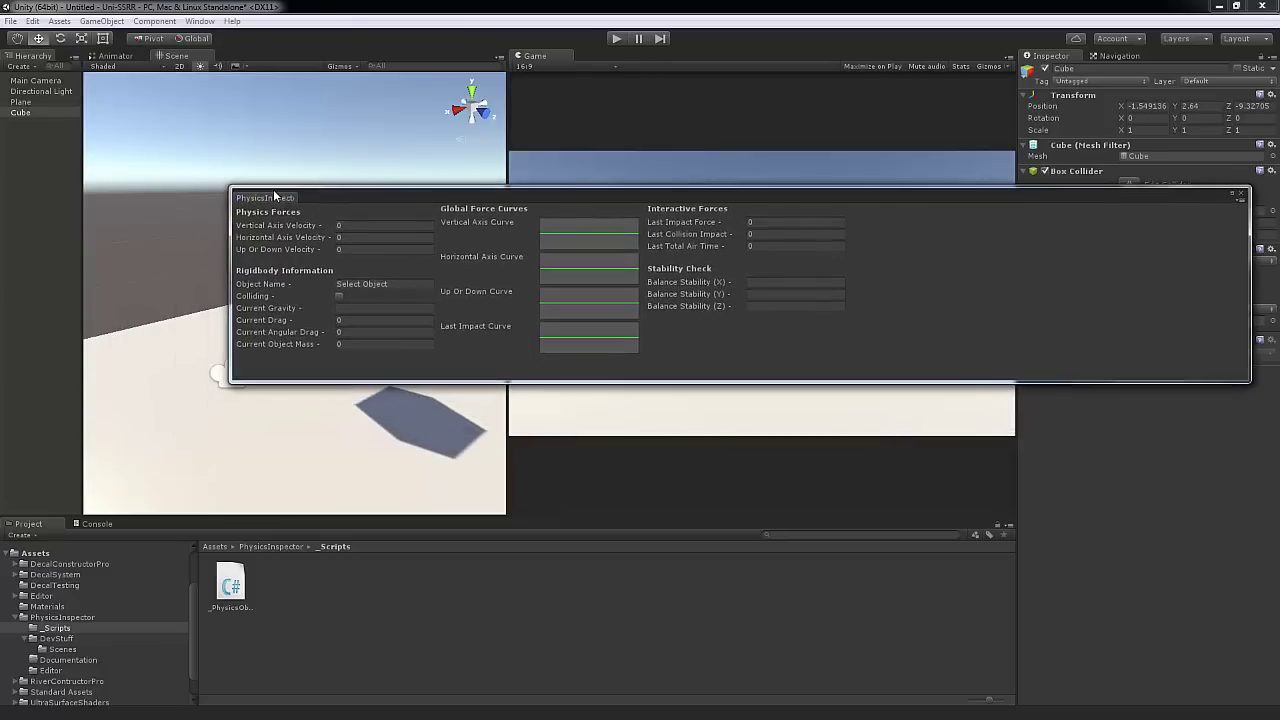
pyautogui.moveTo(265, 200); pyautogui.dragTo(346, 316)
pyautogui.moveTo(297, 228); pyautogui.dragTo(437, 270)
pyautogui.moveTo(156, 268); pyautogui.dragTo(77, 532)
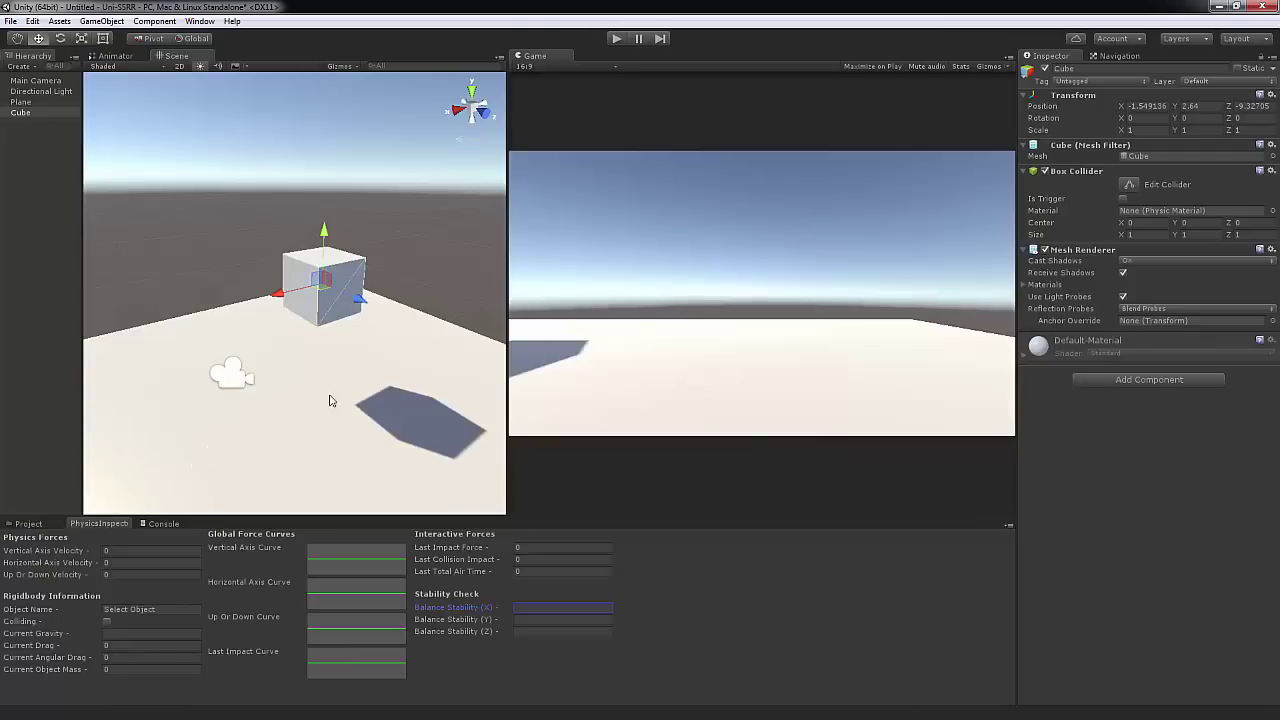
# Run Play mode with the Cube selected to read the Physics Inspector's object name, then show the Project tab
pyautogui.click(284, 209)
pyautogui.click(330, 266)
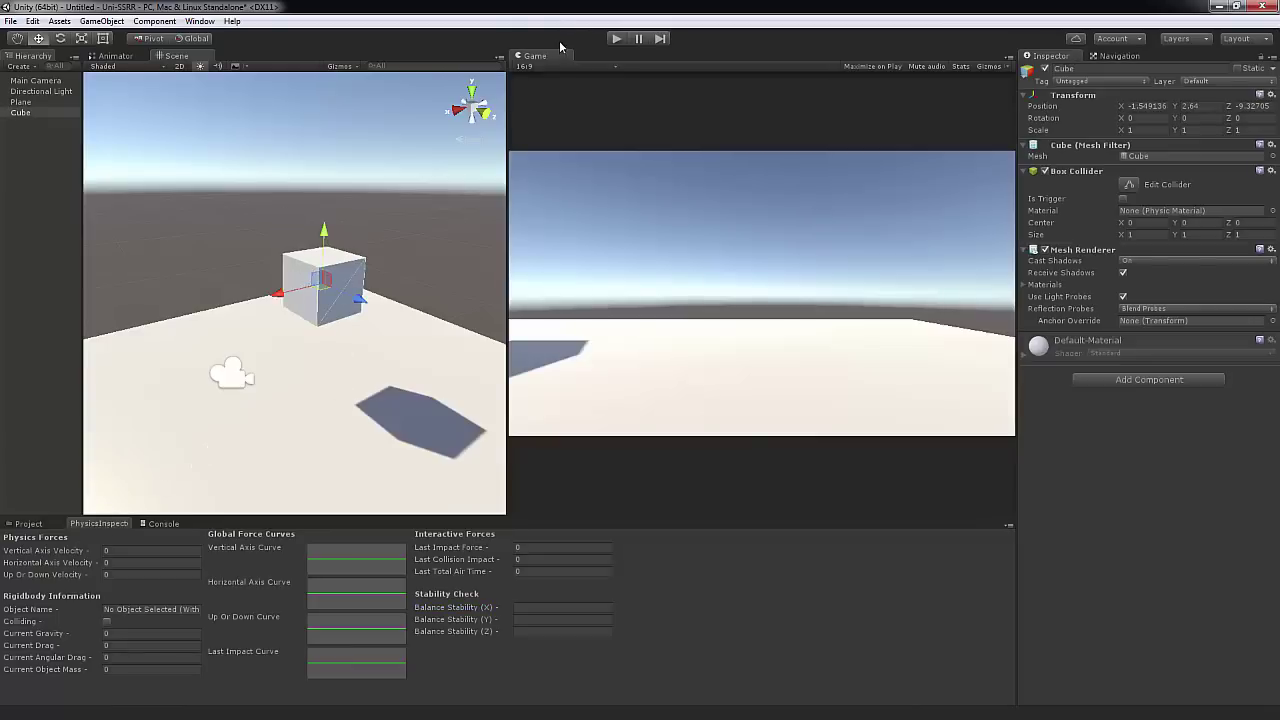
pyautogui.click(616, 40)
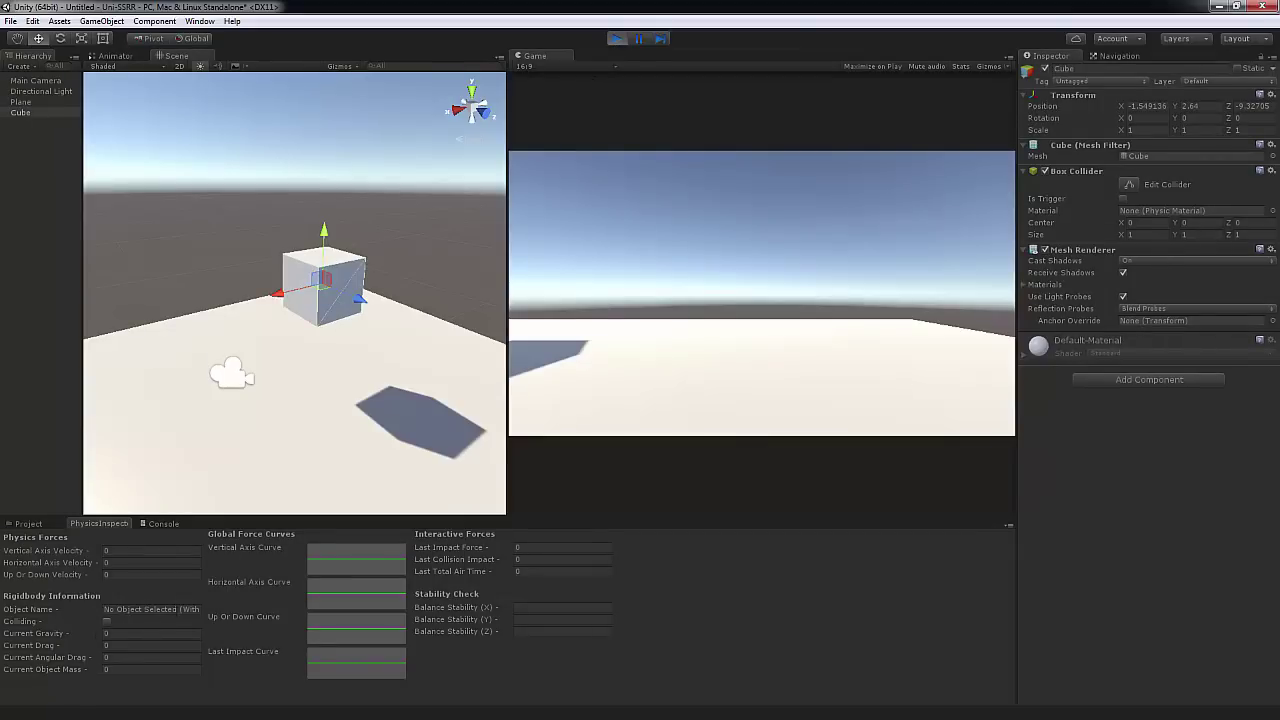
pyautogui.click(185, 609)
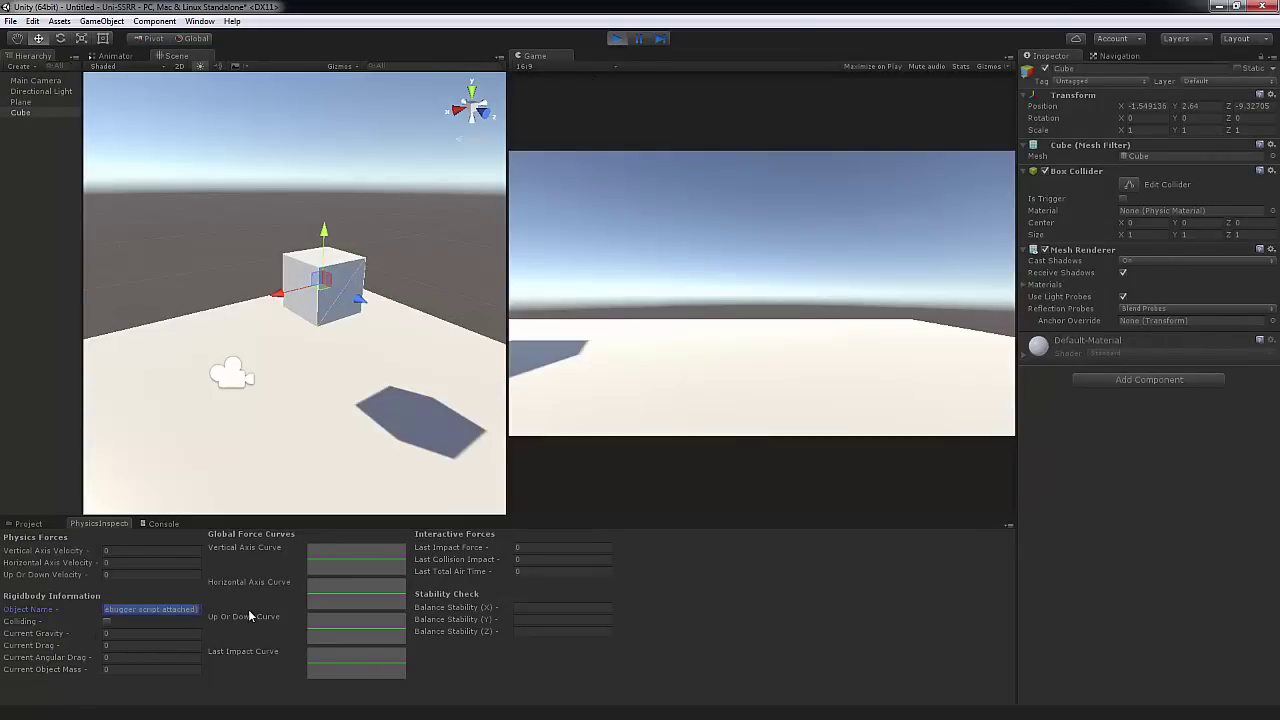
pyautogui.click(616, 39)
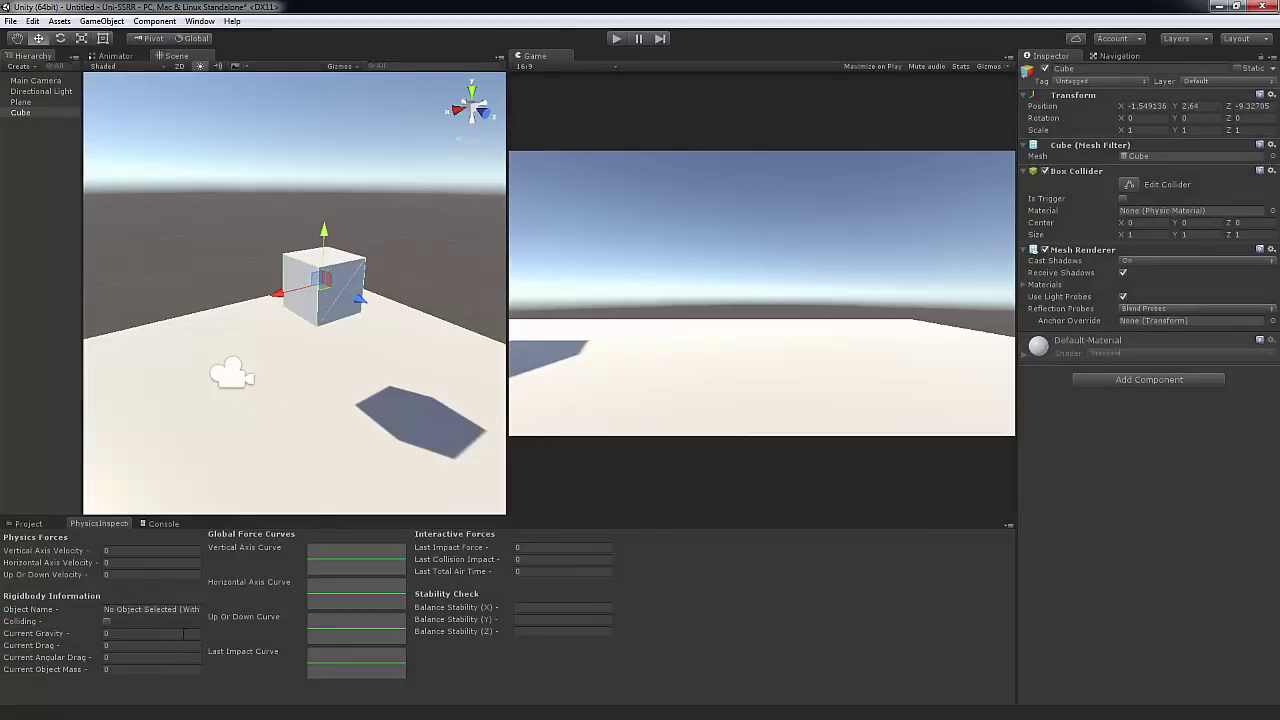
pyautogui.click(30, 523)
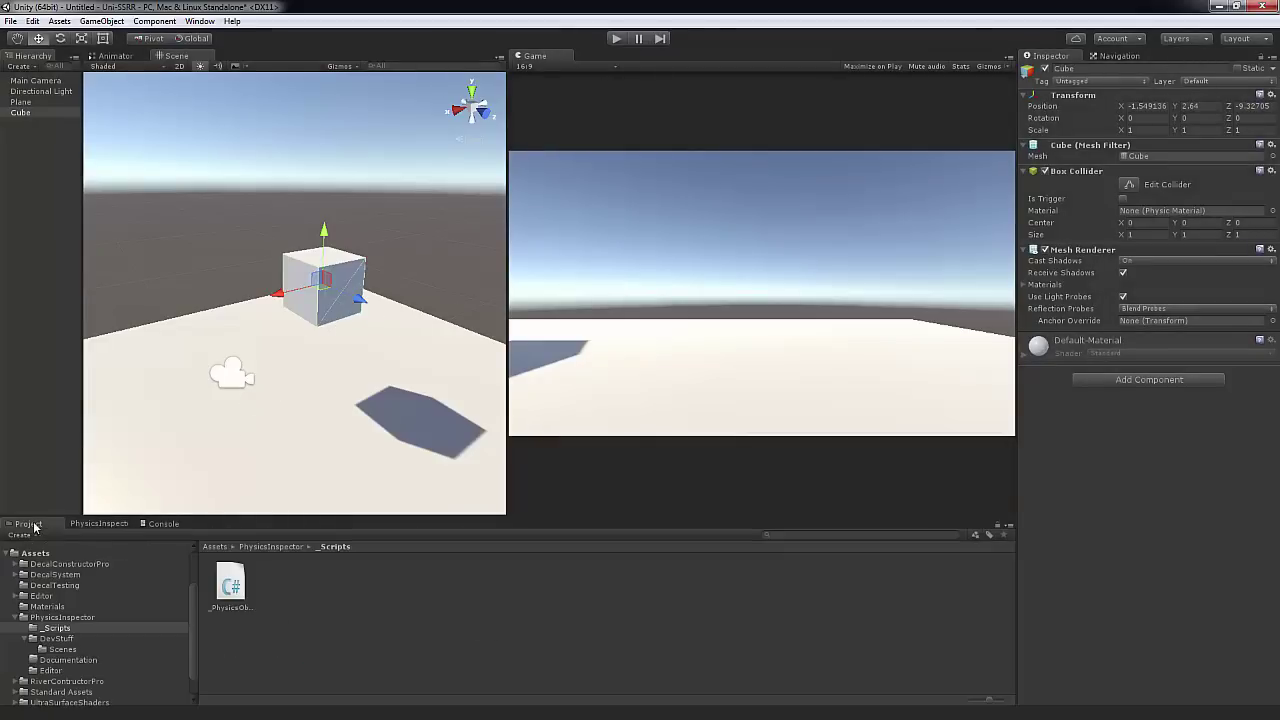
# Add the PhysicsObjectDebugger script from Assets/PhysicsInspector/_Scripts to the Cube and frame it
pyautogui.click(63, 618)
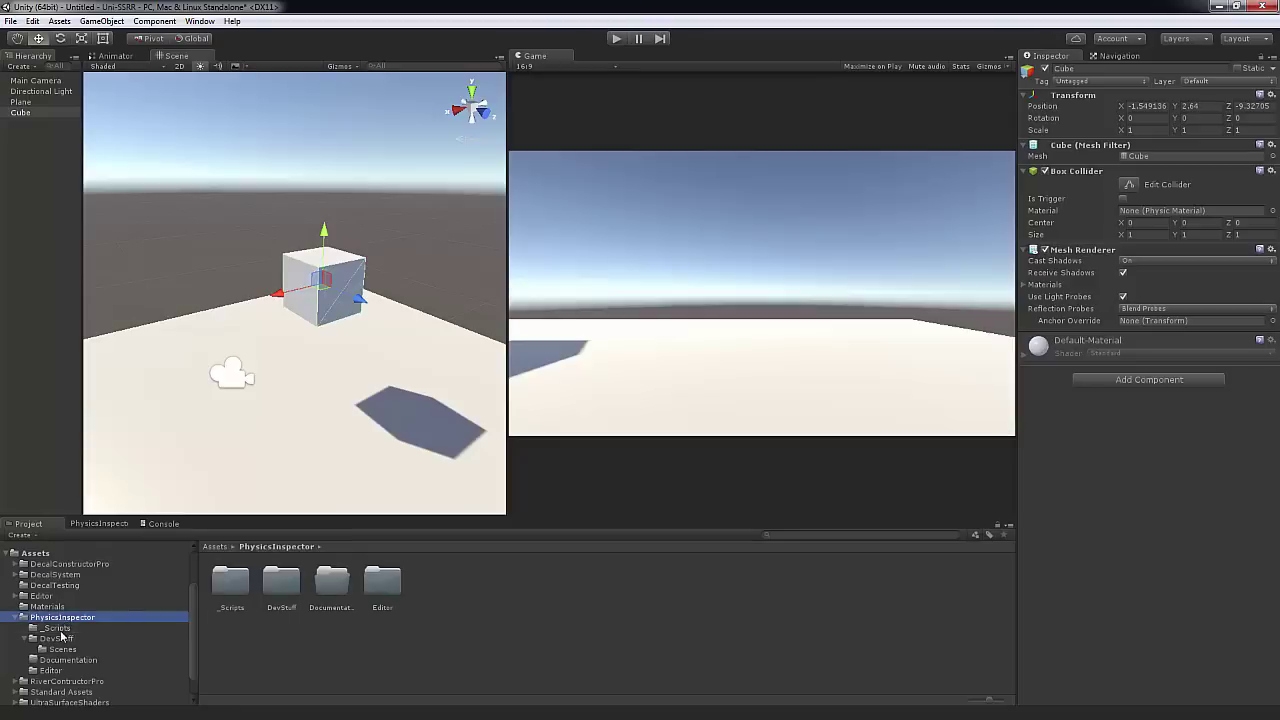
pyautogui.click(56, 628)
pyautogui.moveTo(230, 588); pyautogui.dragTo(1110, 552)
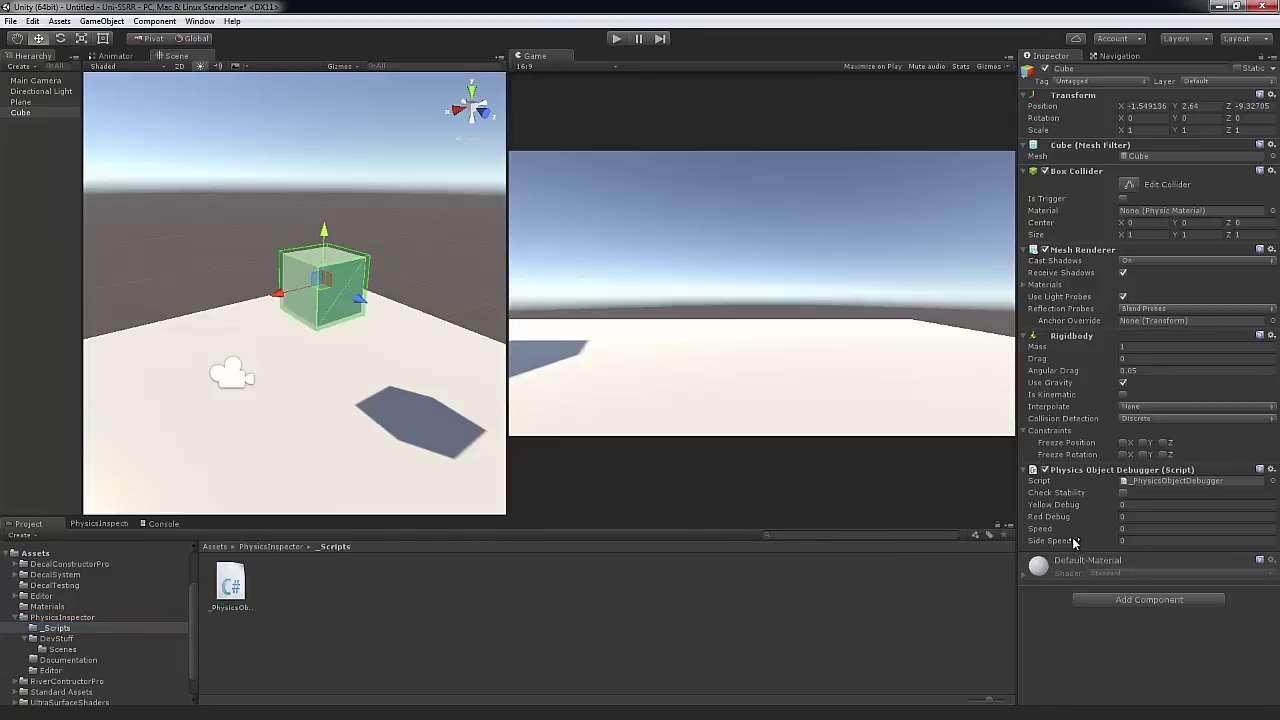
pyautogui.press('f')
pyautogui.keyDown('alt'); pyautogui.moveTo(314, 306); pyautogui.dragTo(431, 354); pyautogui.keyUp('alt')
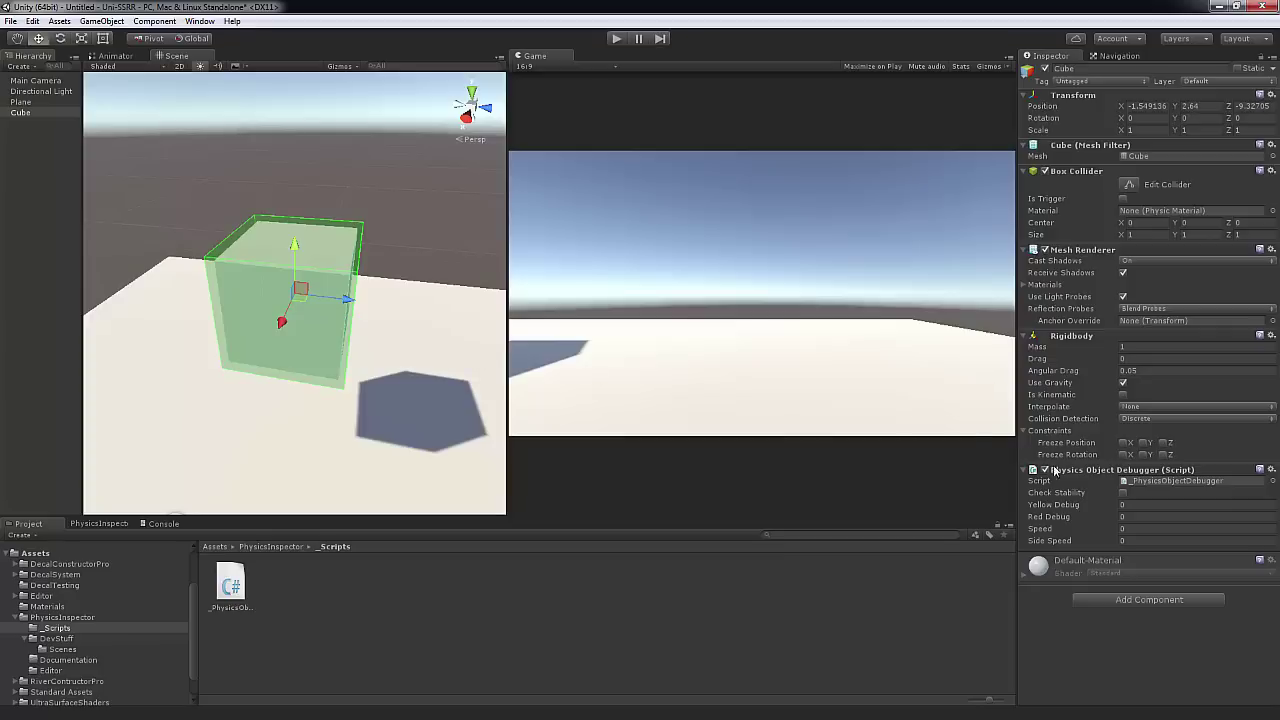
# Set the Physics Object Debugger's Speed to 110
pyautogui.click(1140, 541)
pyautogui.click(1143, 529)
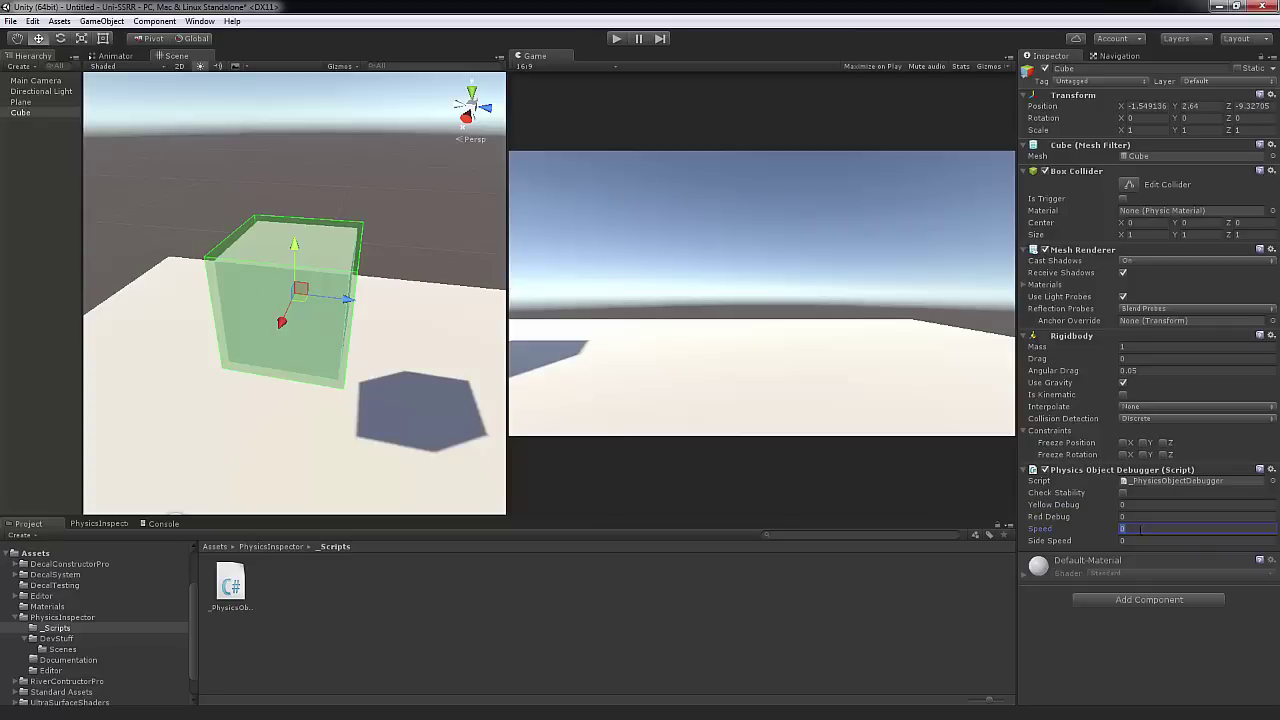
pyautogui.keyDown('alt'); pyautogui.moveTo(290, 318); pyautogui.dragTo(464, 310); pyautogui.keyUp('alt')
pyautogui.click(1137, 529)
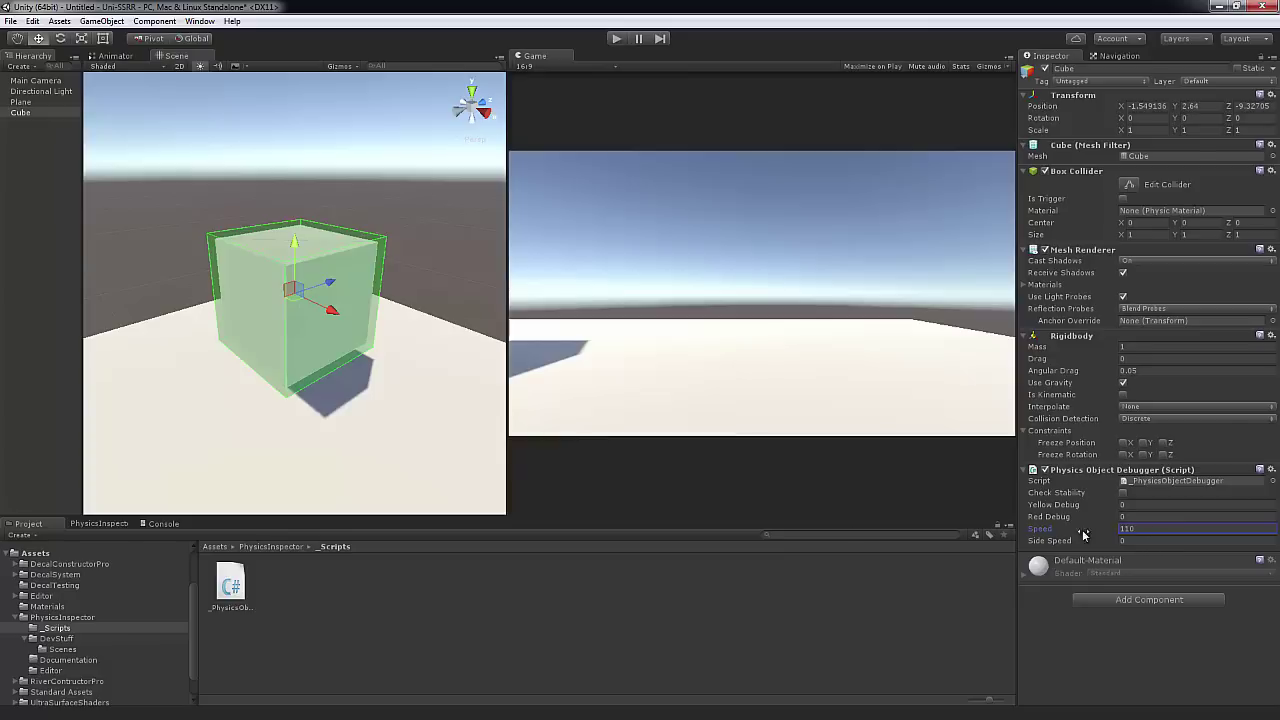
# Switch to the Physics Inspector tab and confirm it is tracking the Cube
pyautogui.click(127, 527)
pyautogui.click(135, 609)
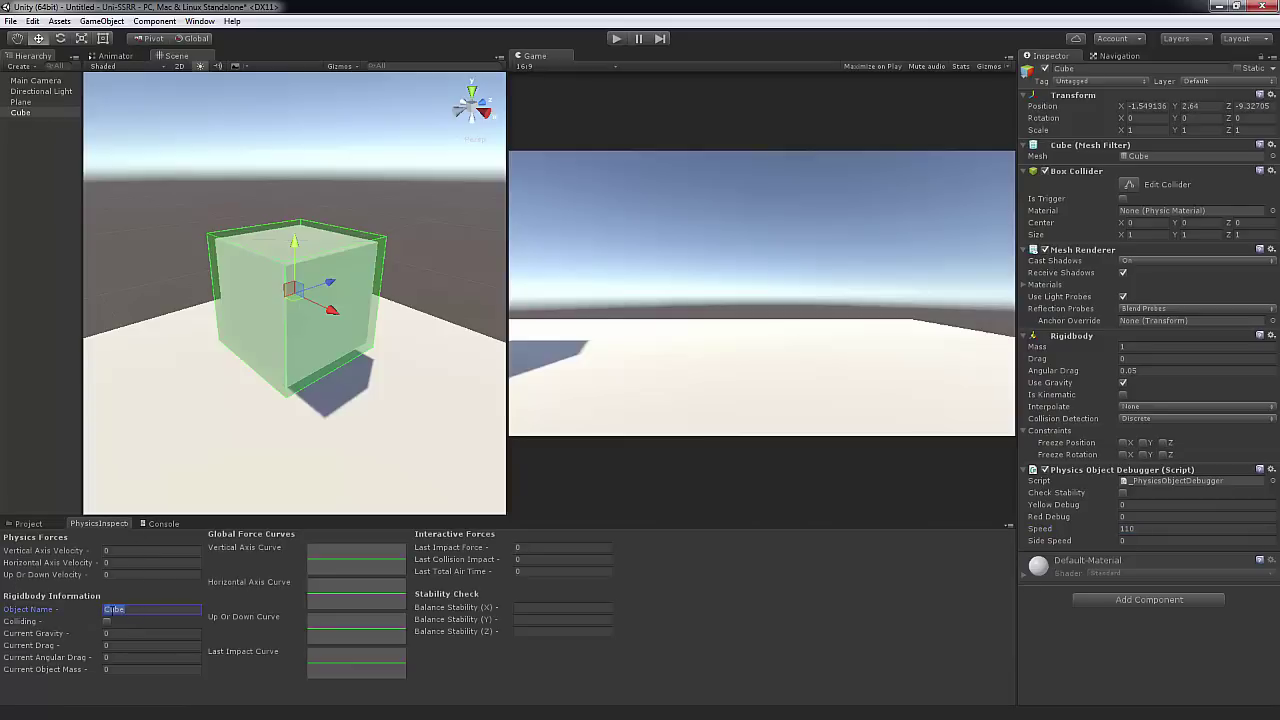
pyautogui.click(1080, 67)
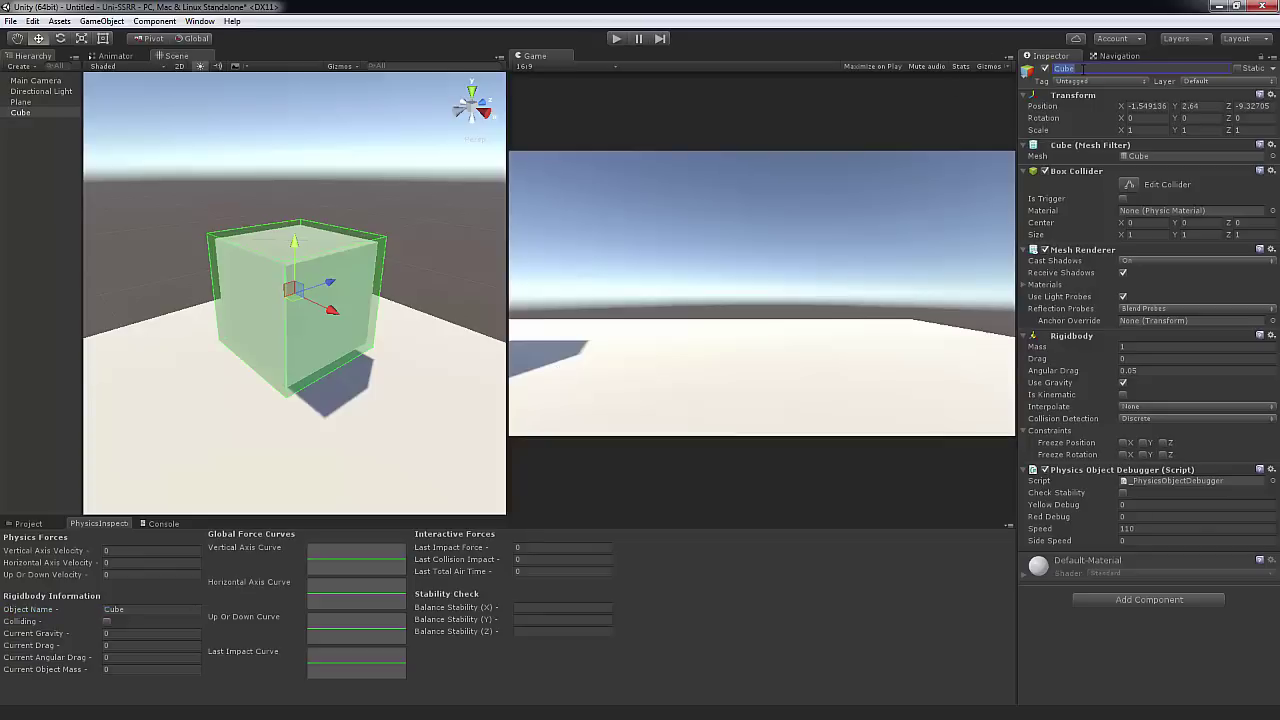
pyautogui.click(280, 286)
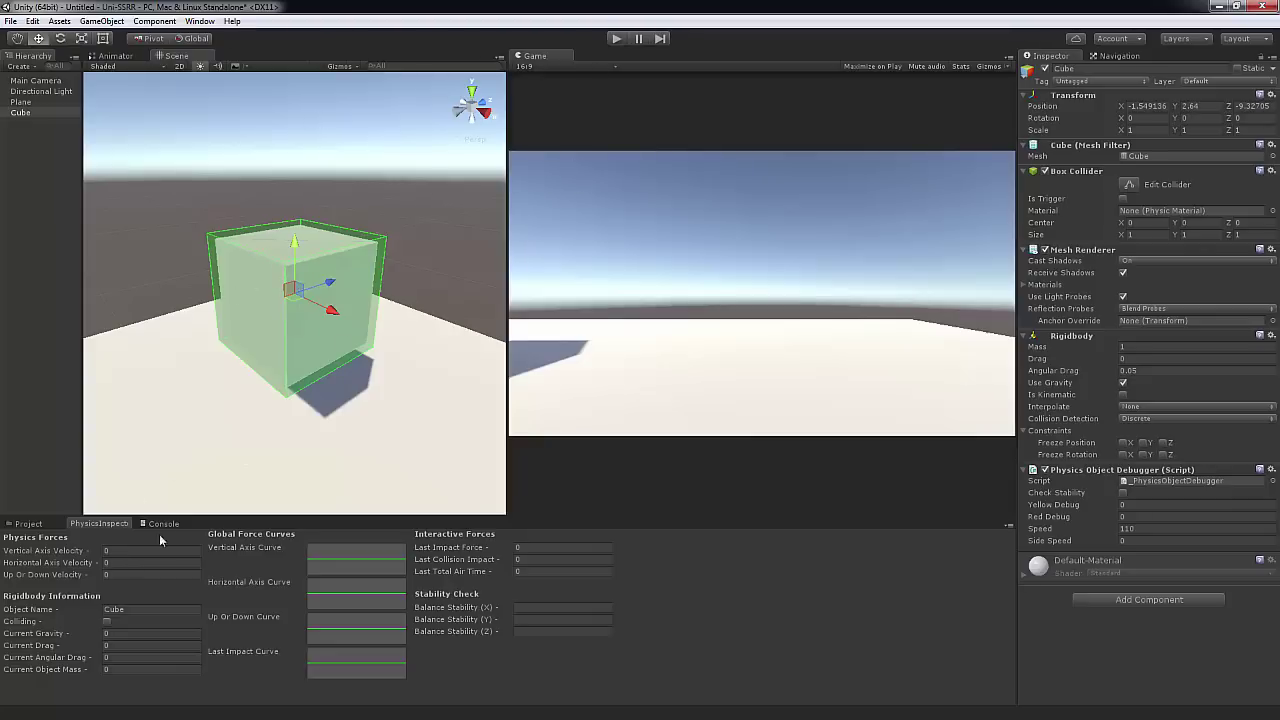
# Run the falling-cube simulation, set the Rigidbody Drag to 1, and run it again
pyautogui.click(617, 40)
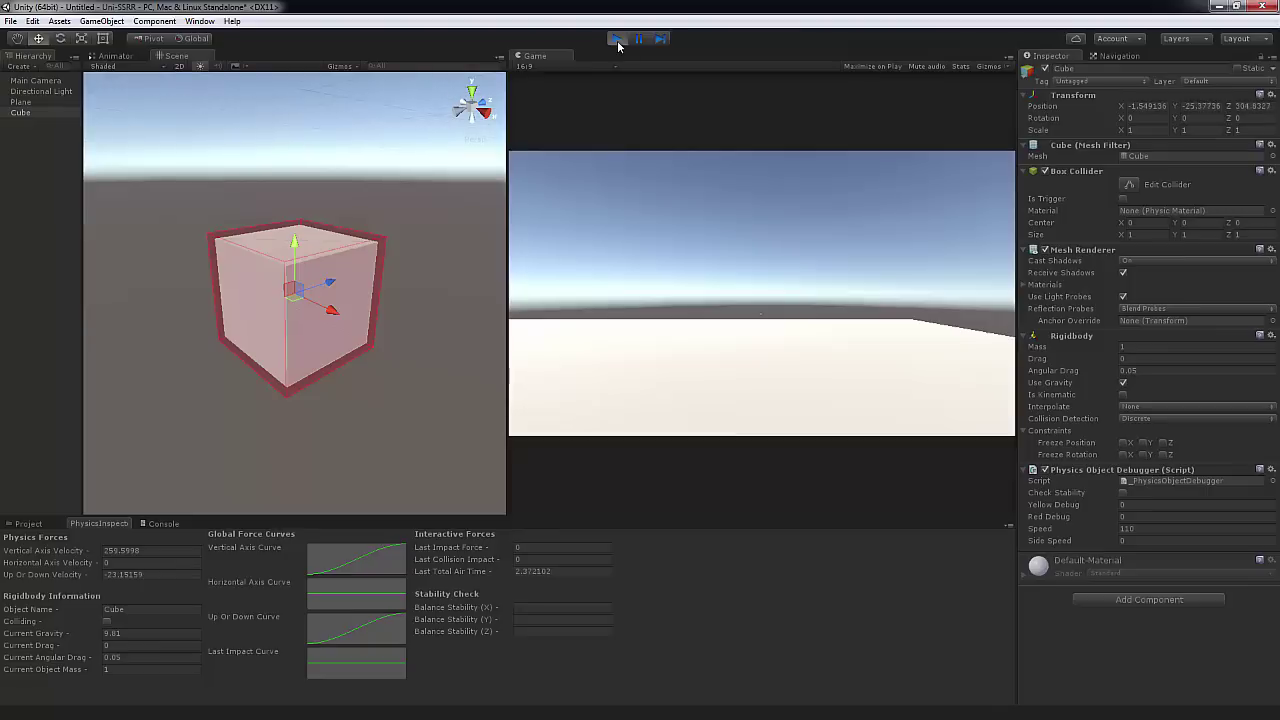
pyautogui.click(617, 40)
pyautogui.click(1136, 358)
pyautogui.write('1')
pyautogui.click(618, 39)
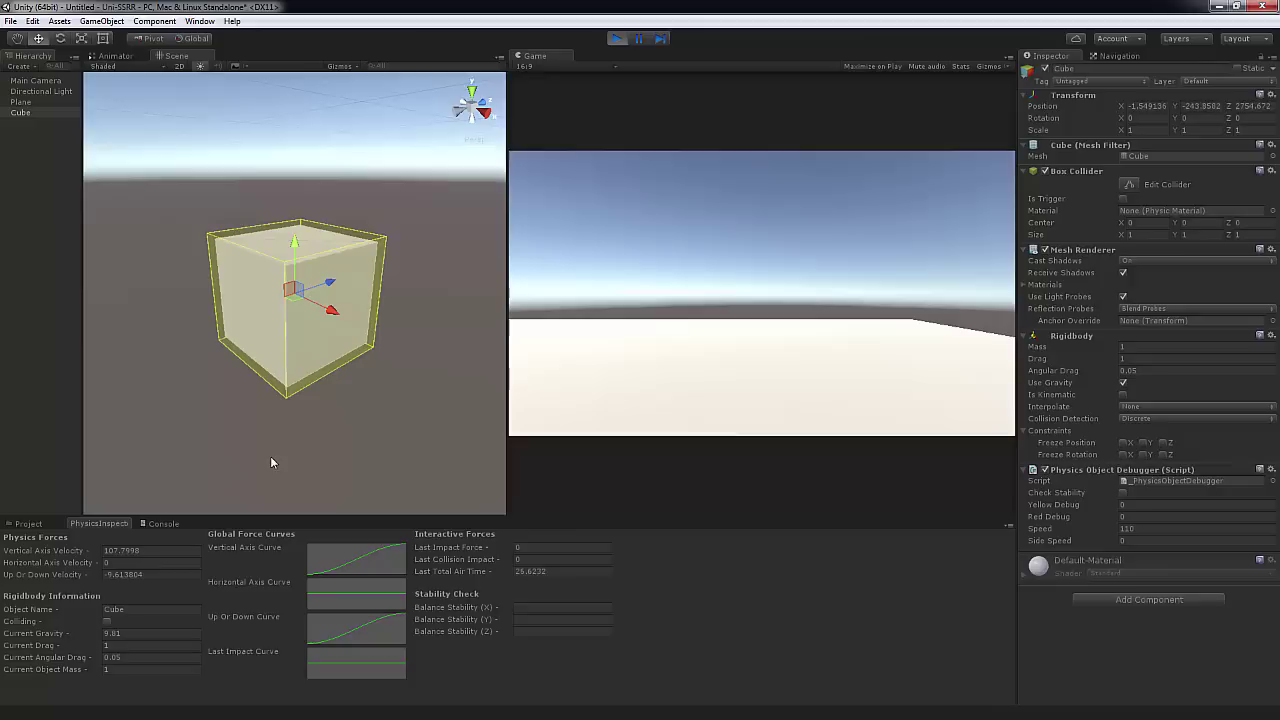
pyautogui.click(1150, 529)
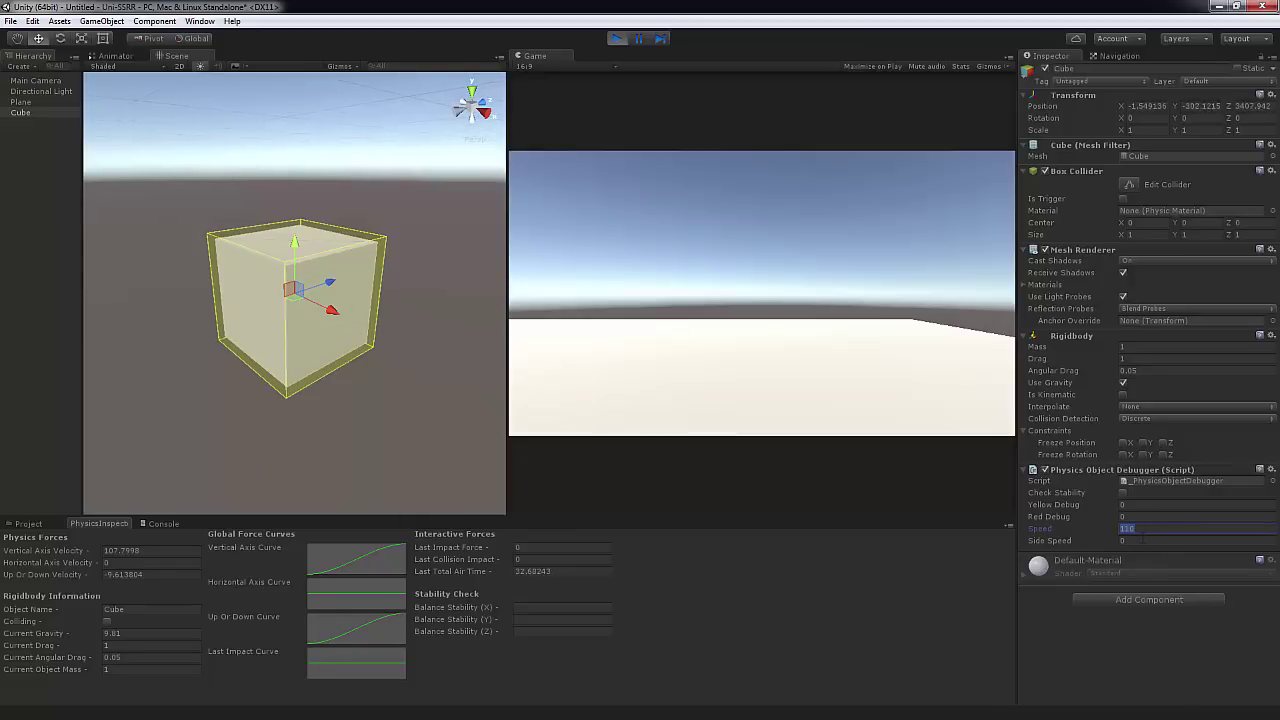
# Change the debugger Speed to 160 during play, then stop the simulation
pyautogui.write('160')
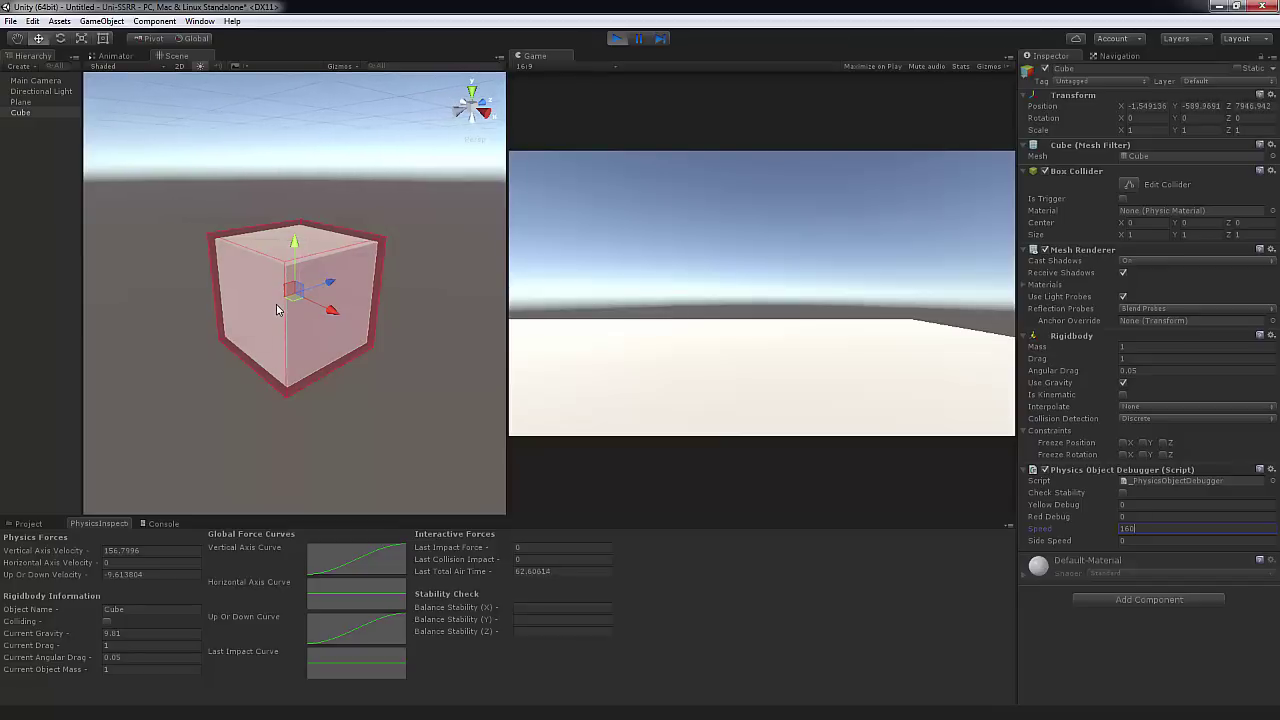
pyautogui.click(615, 42)
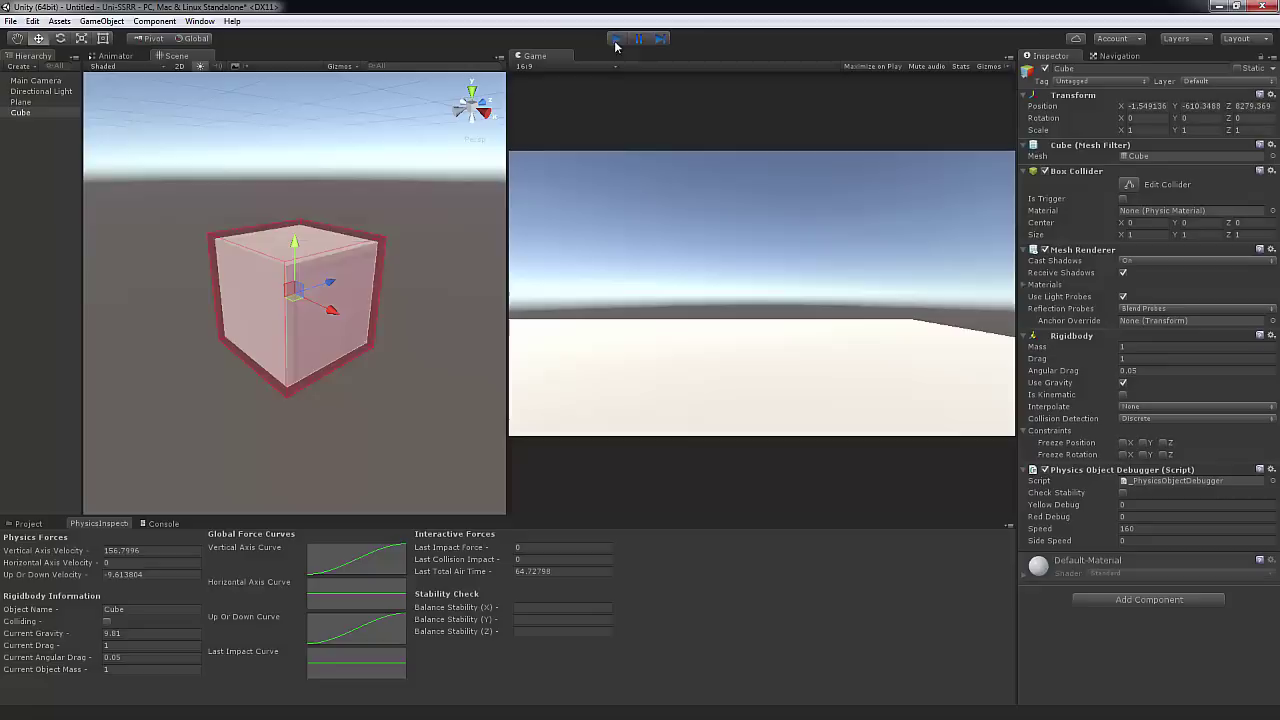